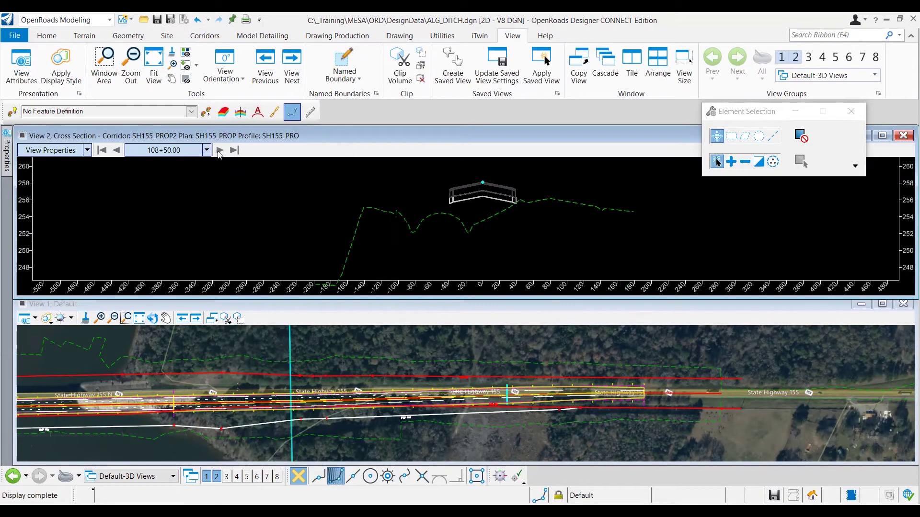
Step: Step the SH155 cross section forward station by station from 108+50
click(219, 151)
click(219, 150)
click(219, 150)
click(219, 150)
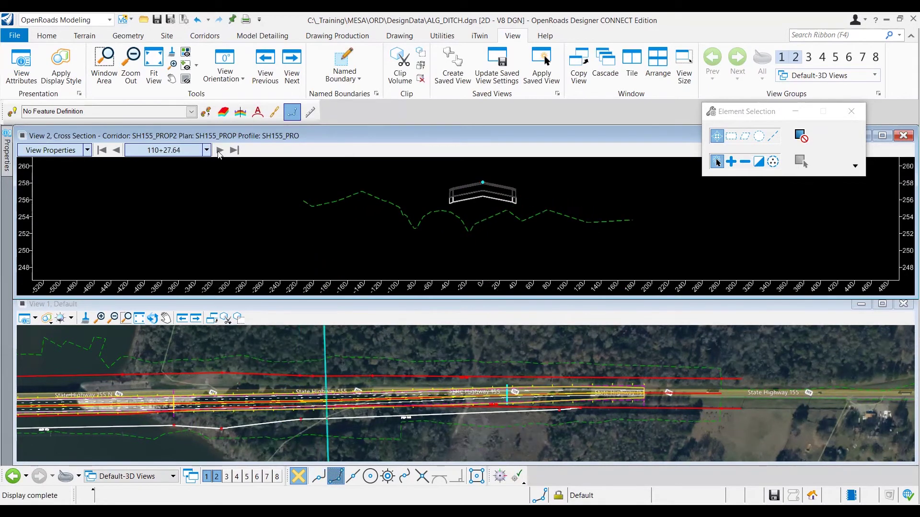
click(219, 151)
click(220, 150)
click(220, 151)
click(219, 150)
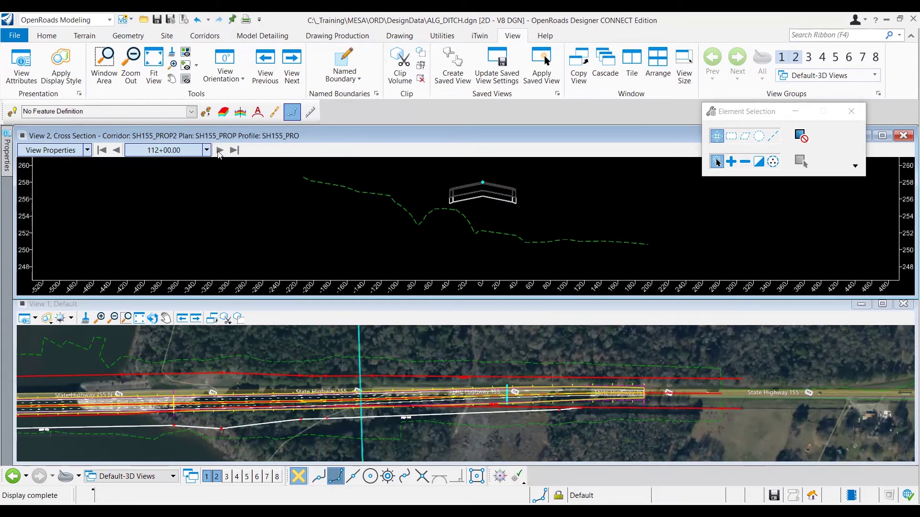
click(219, 151)
click(220, 150)
click(219, 151)
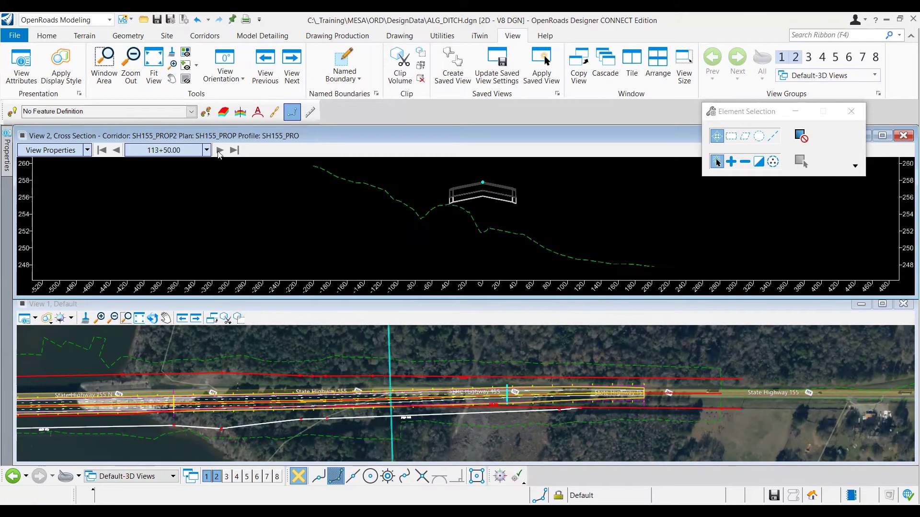
click(219, 150)
click(219, 151)
click(219, 150)
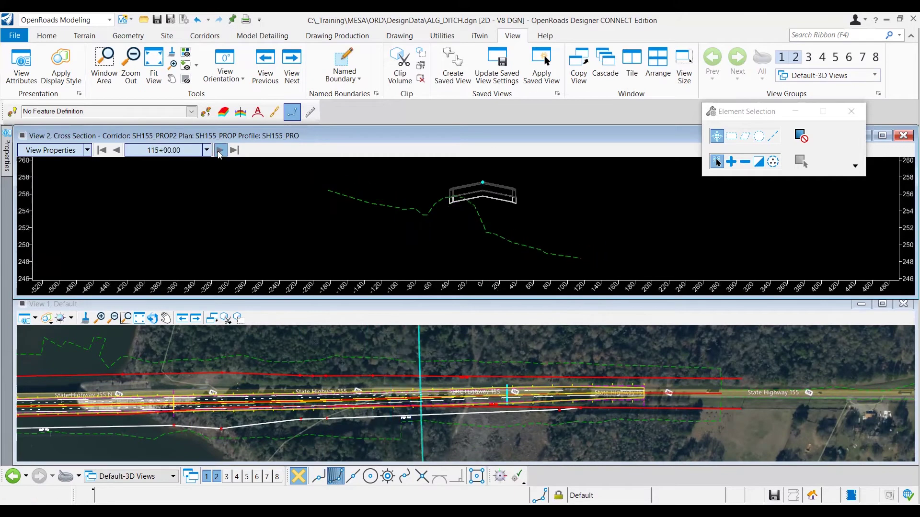
click(219, 151)
click(219, 150)
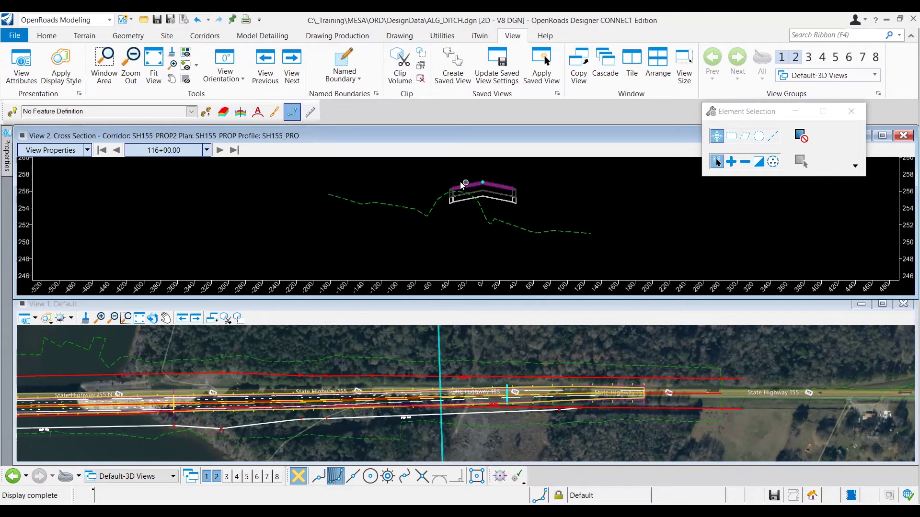
Step: Zoom the cross section in, advance past 119+00, then return to station 118+00.00
scroll(452, 183, up, 3)
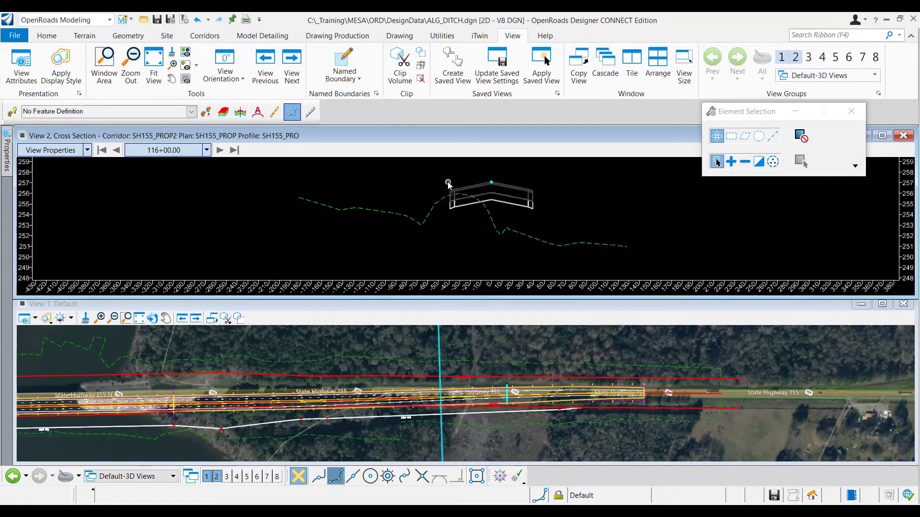
click(220, 152)
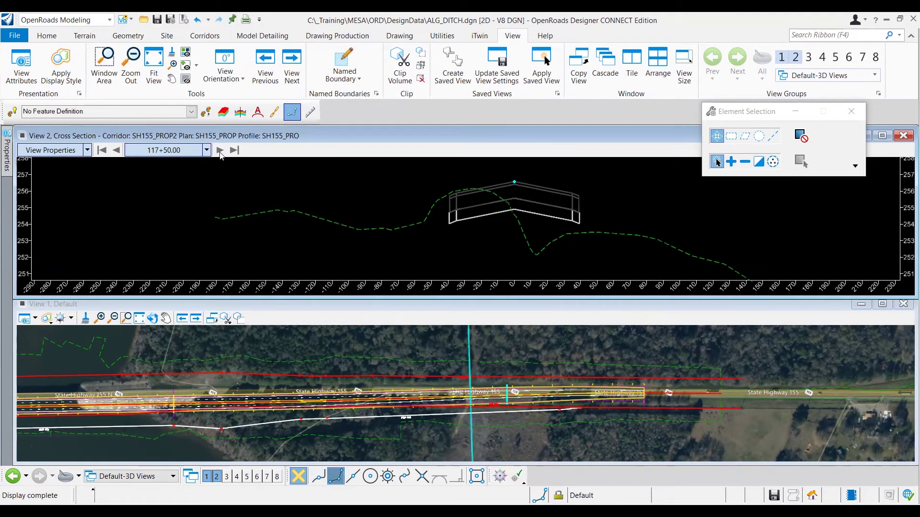
click(220, 151)
click(220, 150)
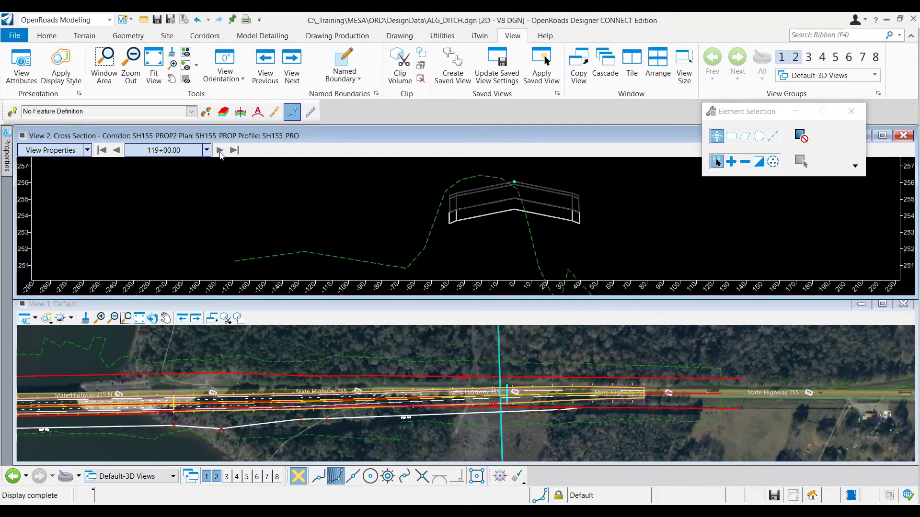
click(117, 151)
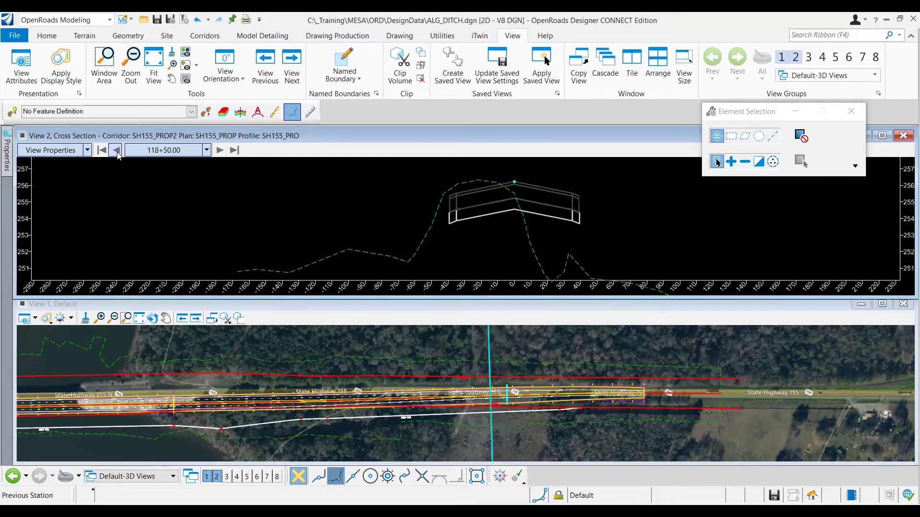
click(454, 228)
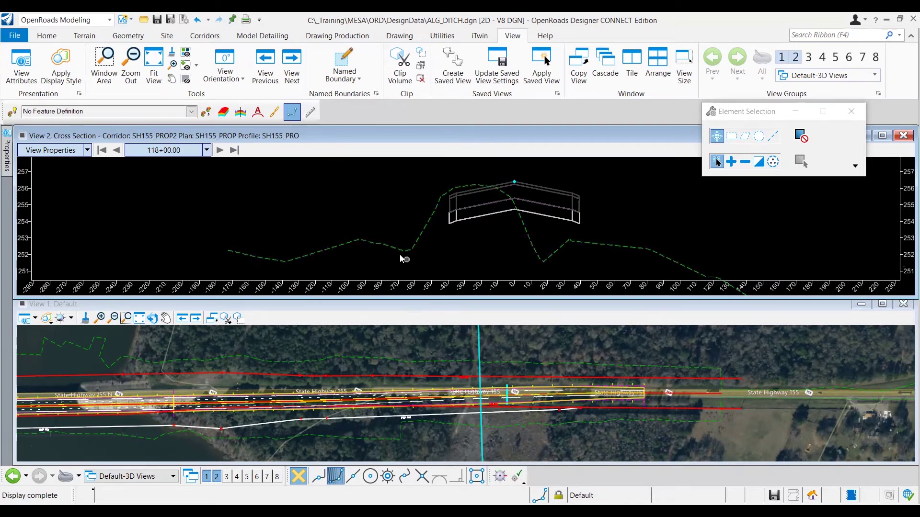
Step: Zoom View 1 in on SH155 near station 118+00, then back out slightly
scroll(555, 398, up, 2)
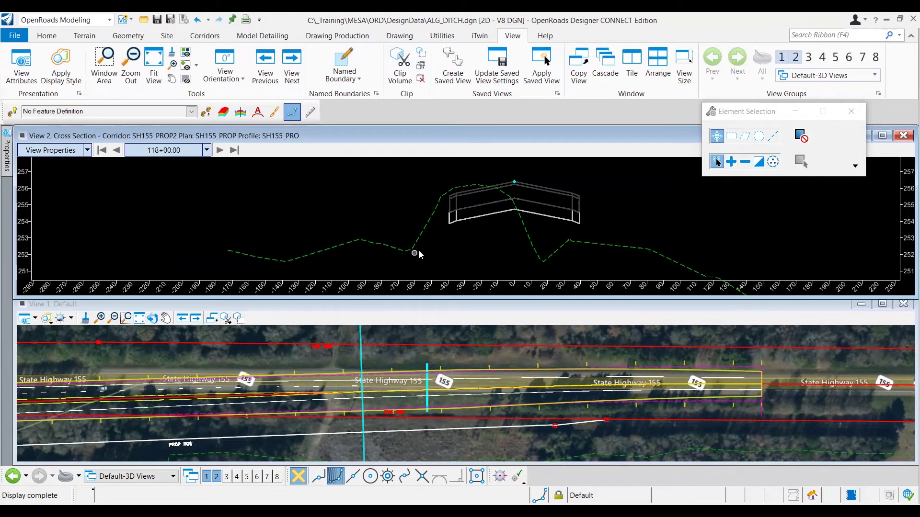
scroll(393, 378, down, 2)
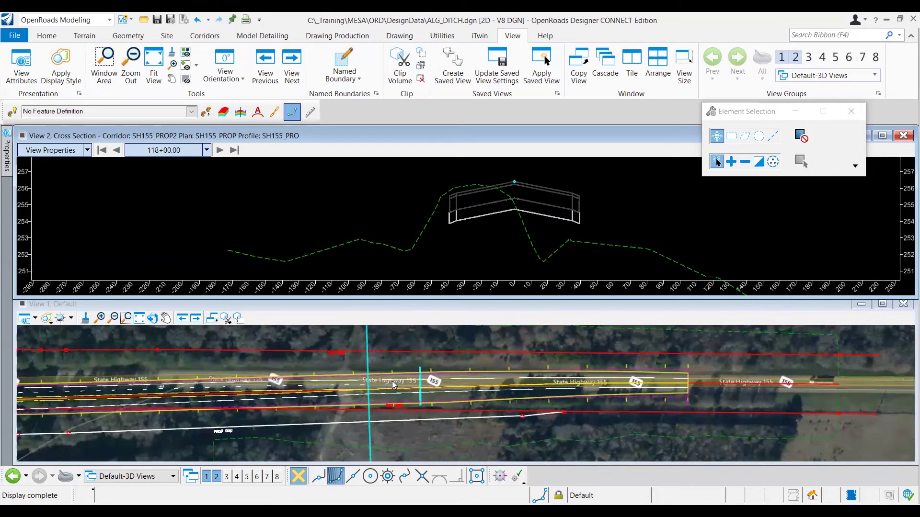
Step: Set the SH155 terrain's Override Symbology to Yes with Major and Minor Contours On
click(397, 335)
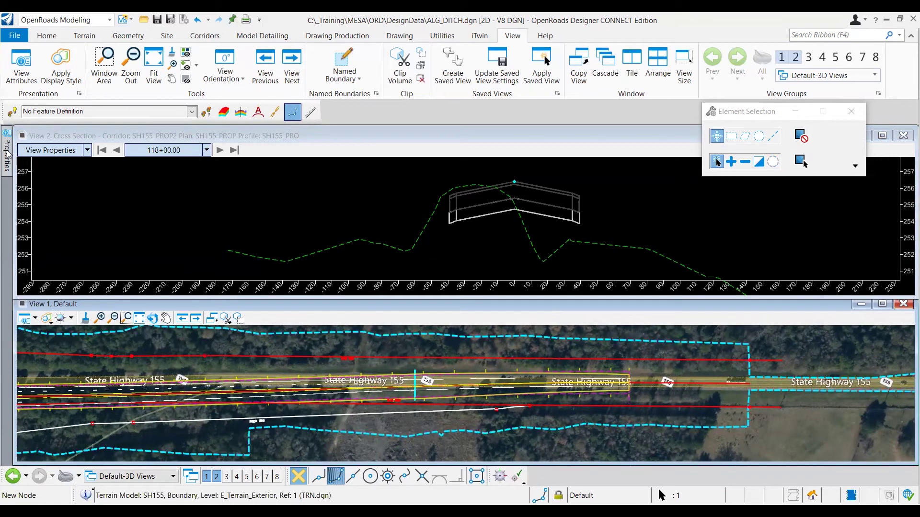
mouse_move(7, 153)
scroll(81, 360, down, 5)
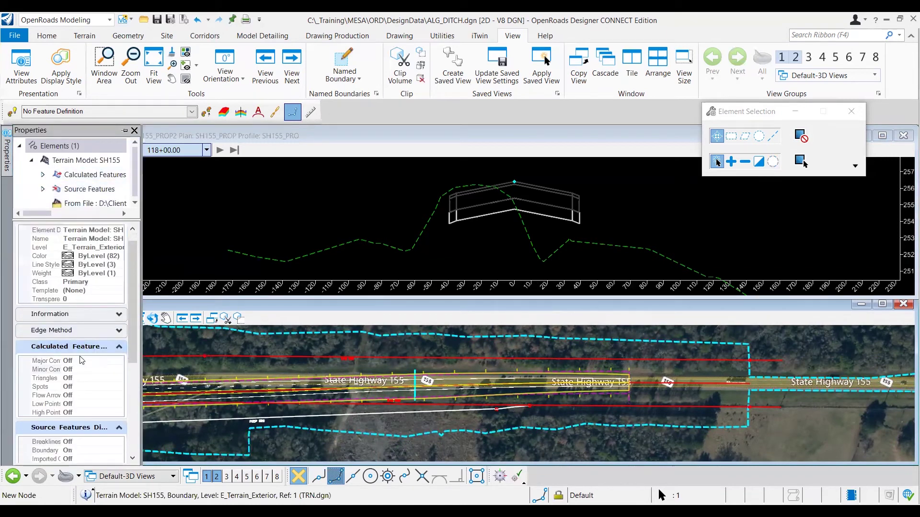
scroll(81, 360, down, 5)
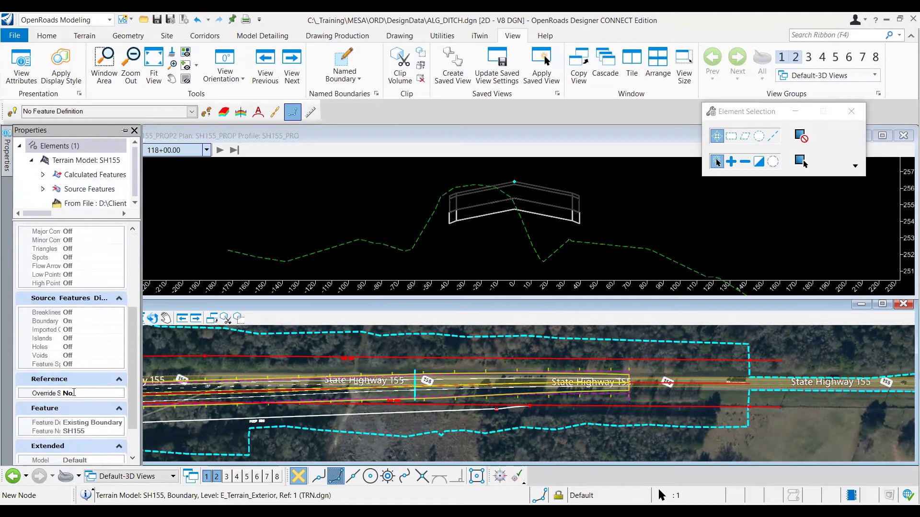
click(70, 393)
click(70, 402)
scroll(71, 283, up, 3)
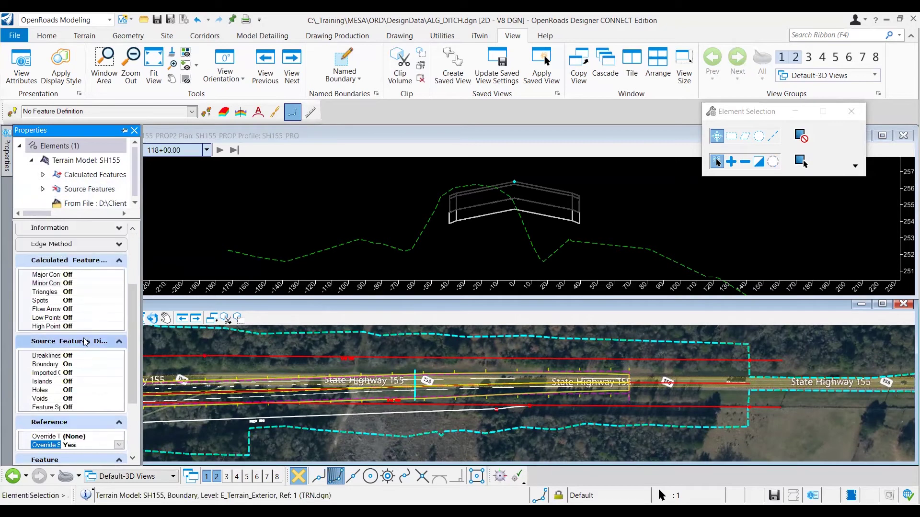
double_click(70, 275)
double_click(71, 283)
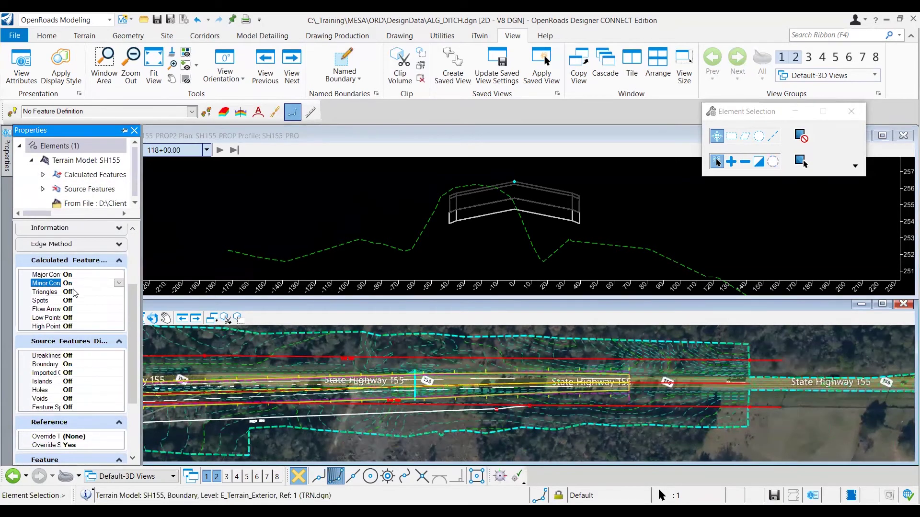
click(466, 448)
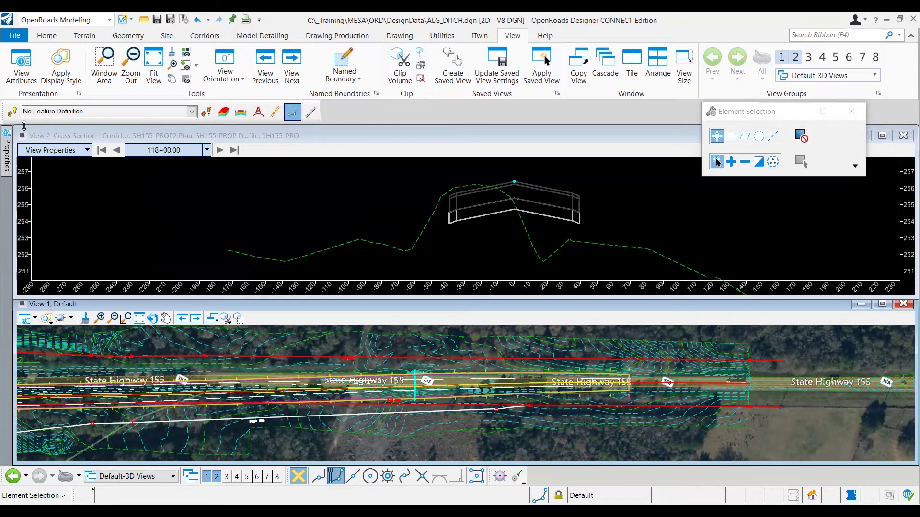
Step: Enable Use Active Feature Definition and choose Linear > Ditch > Ditch_Bottom_Center
click(12, 114)
click(191, 113)
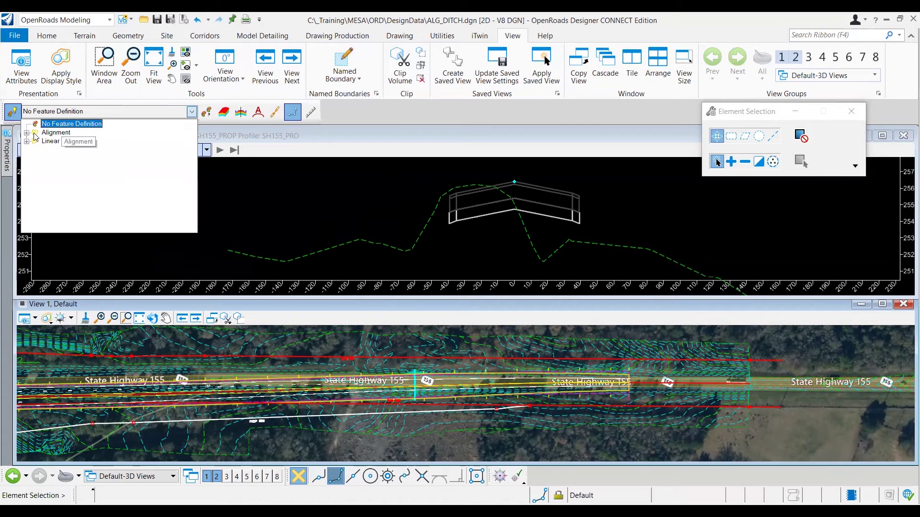
click(27, 142)
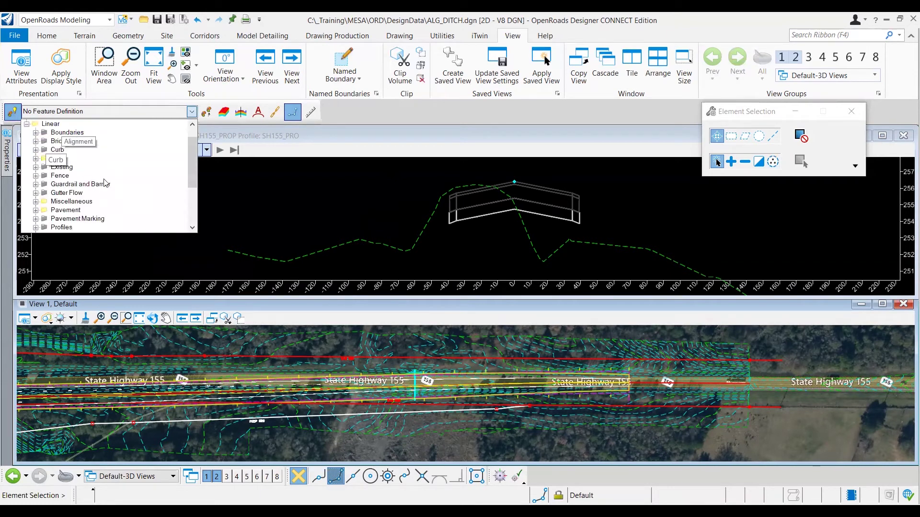
click(58, 159)
click(104, 178)
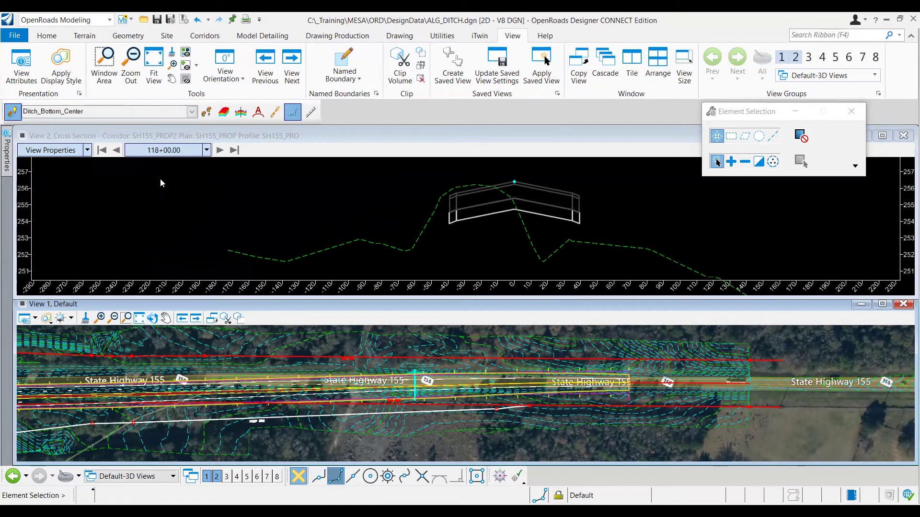
click(277, 115)
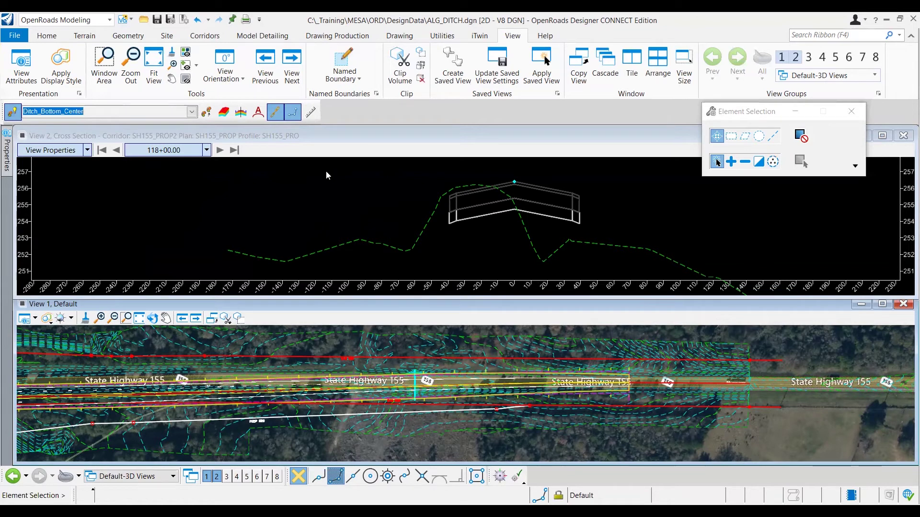
Step: Start Line Between Points and name the new line LDitch_01
click(134, 40)
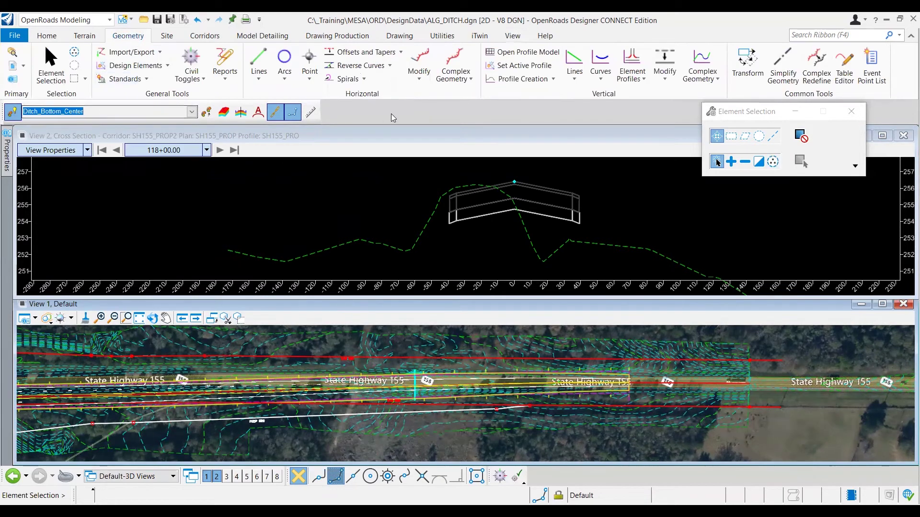
click(259, 70)
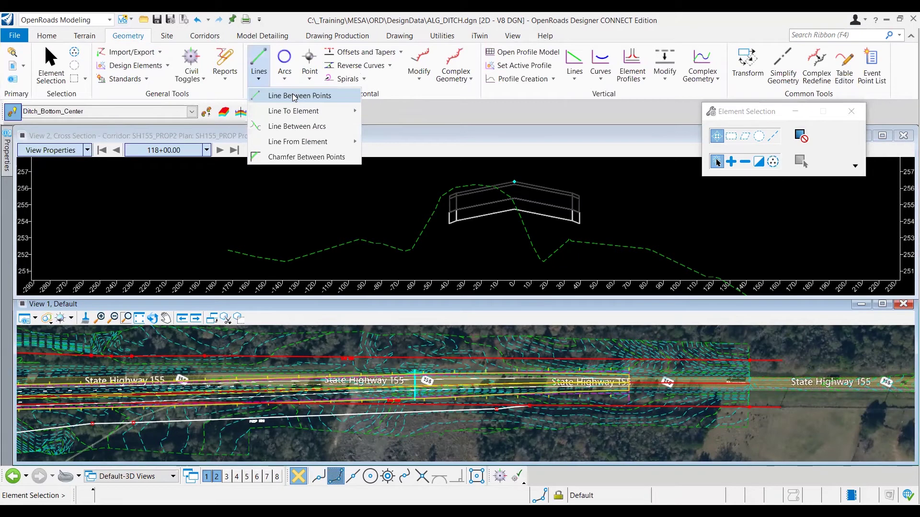
click(295, 96)
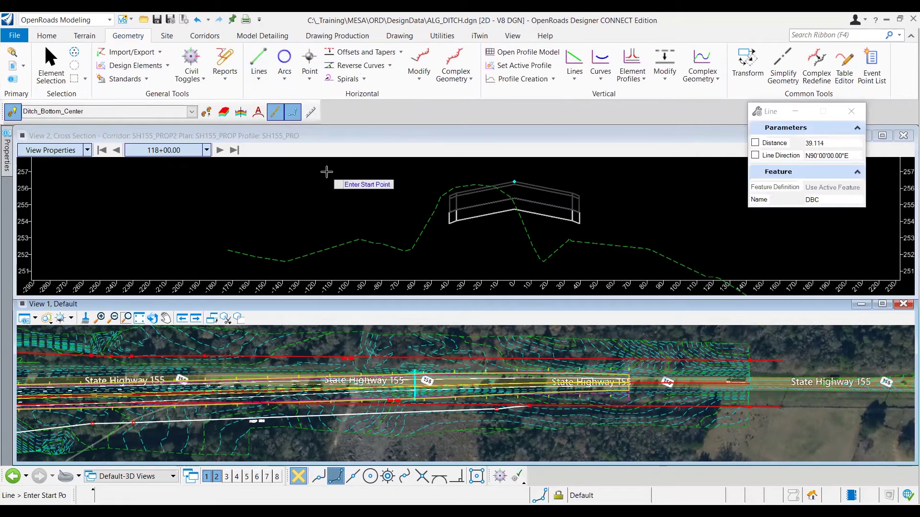
click(828, 199)
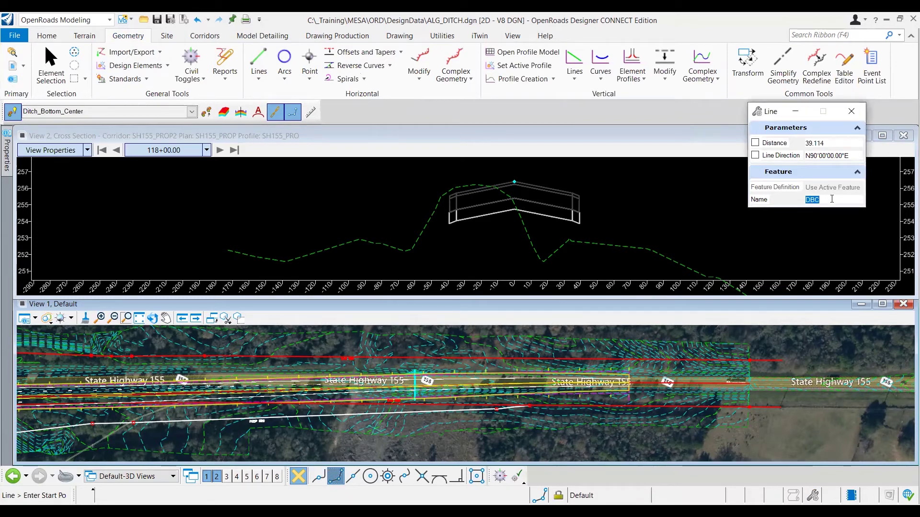
text(LDitch_01)
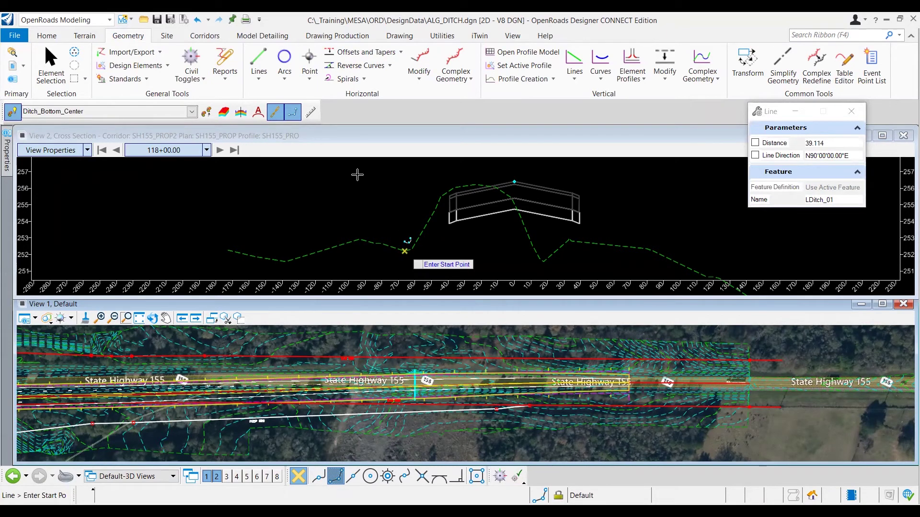
Step: Place LDitch_01's start point at the section's ditch low point and zoom the plan view
click(354, 168)
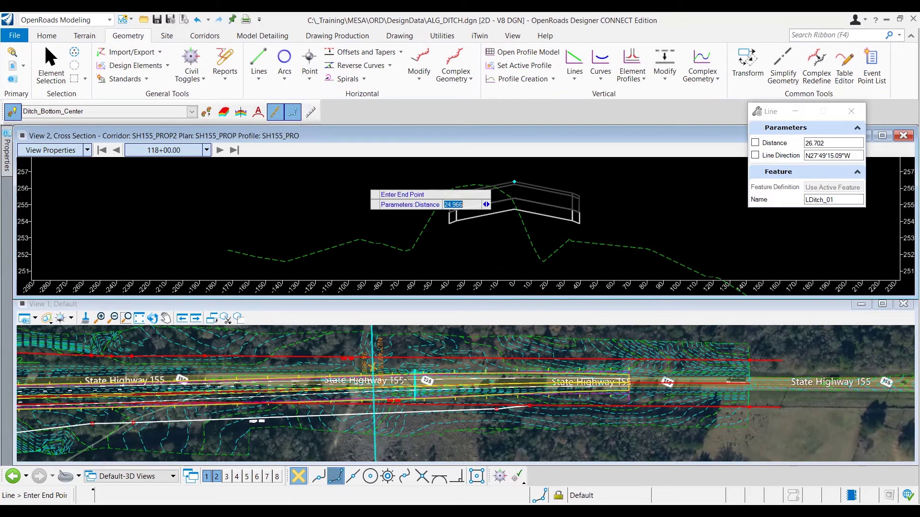
scroll(432, 347, up, 4)
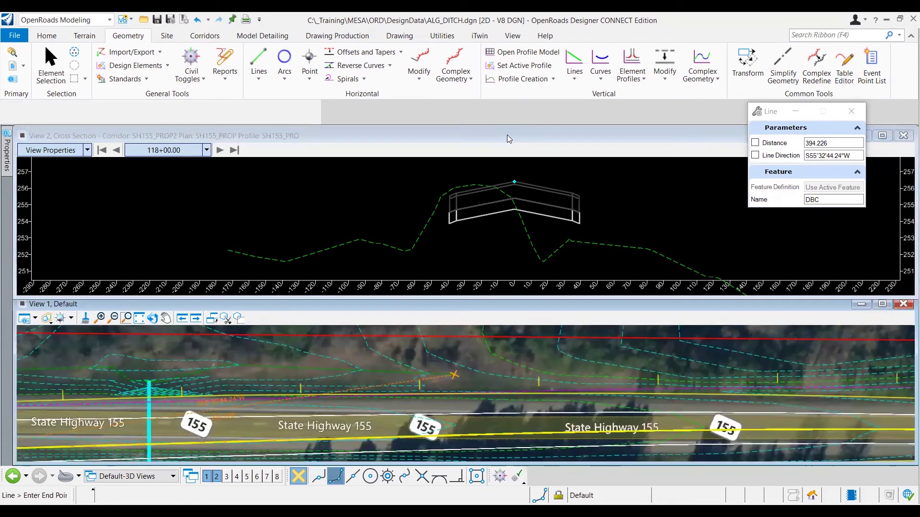
Step: Advance the cross section to station 122+50.00 and place the next ditch point at the low ground
click(508, 139)
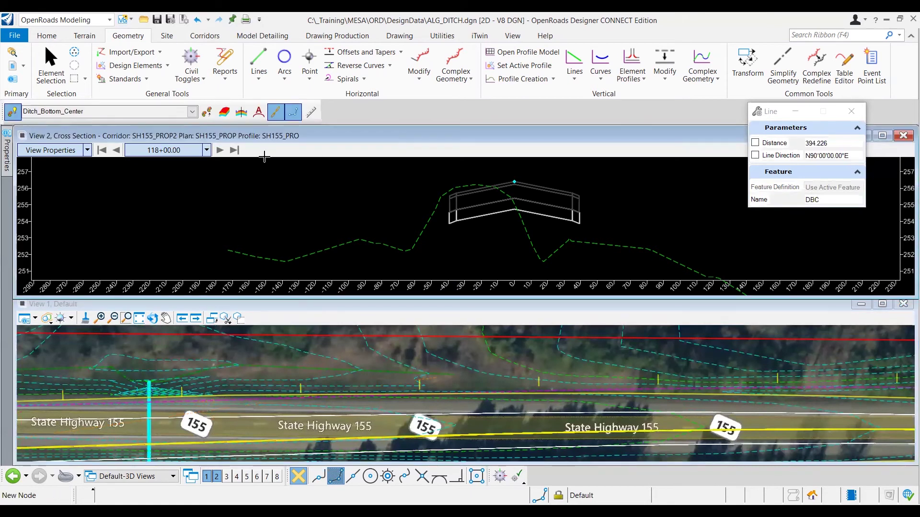
click(221, 150)
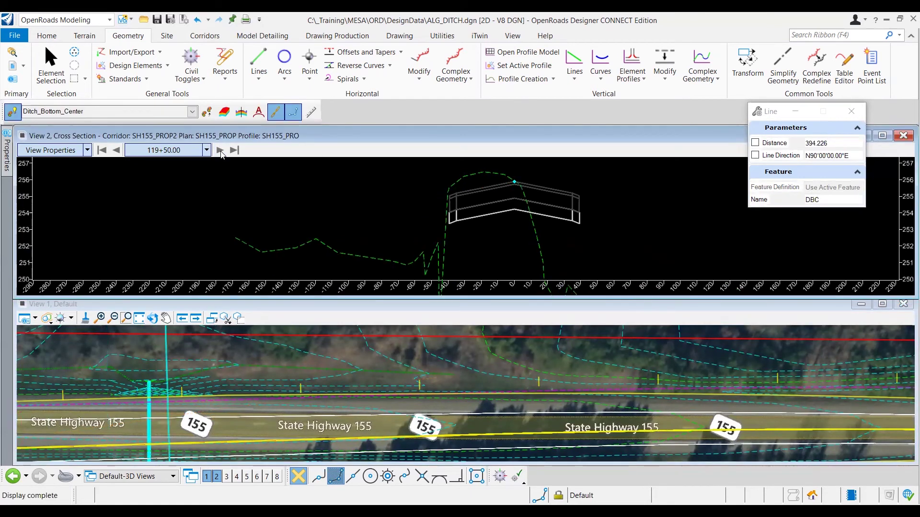
click(220, 150)
click(220, 150)
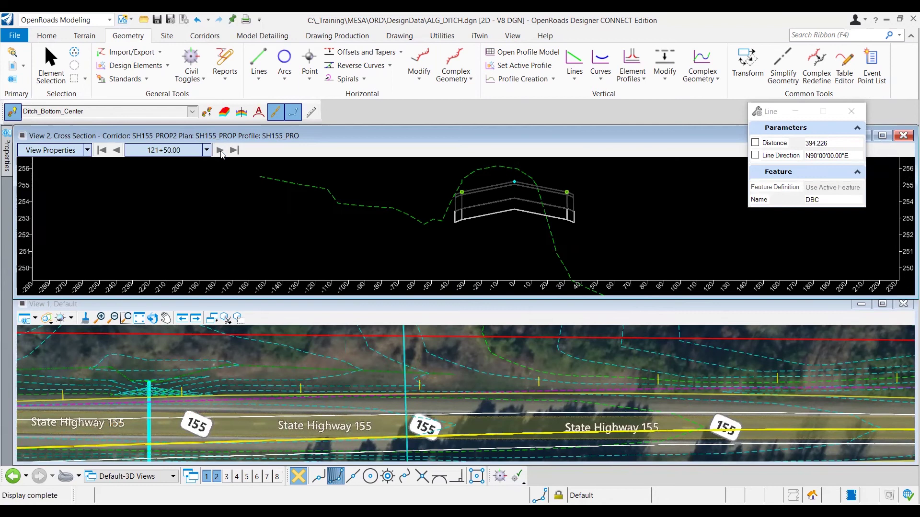
click(220, 151)
click(220, 151)
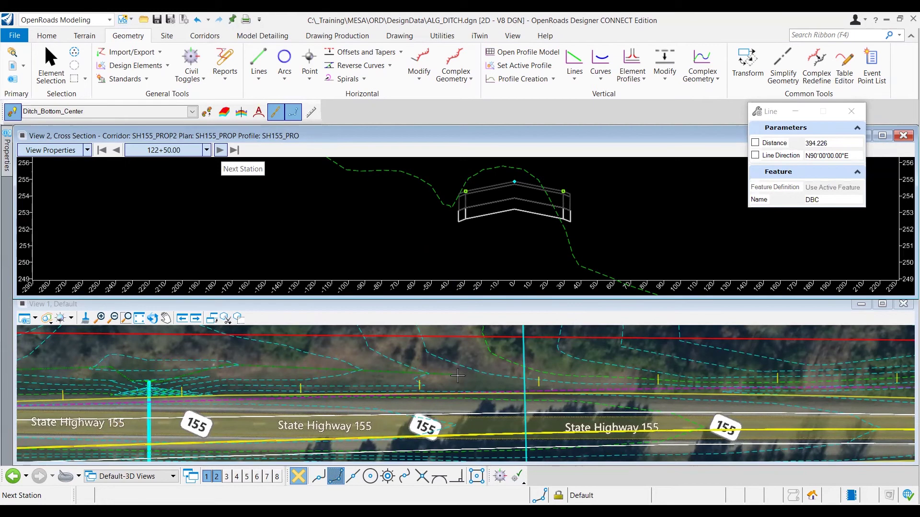
click(477, 381)
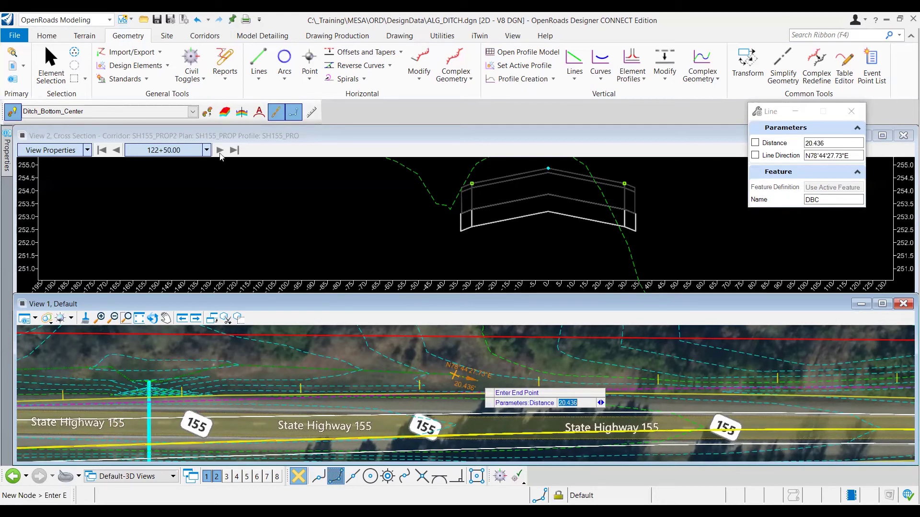
Step: Advance through stations 124+00 and 125+49.25 to 126+20.00 and place a ditch point there
click(219, 150)
click(220, 150)
click(220, 150)
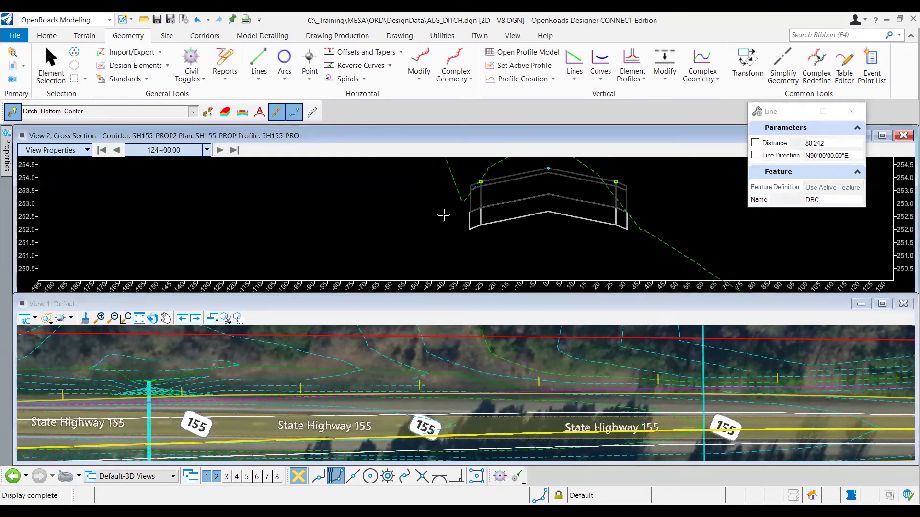
click(219, 151)
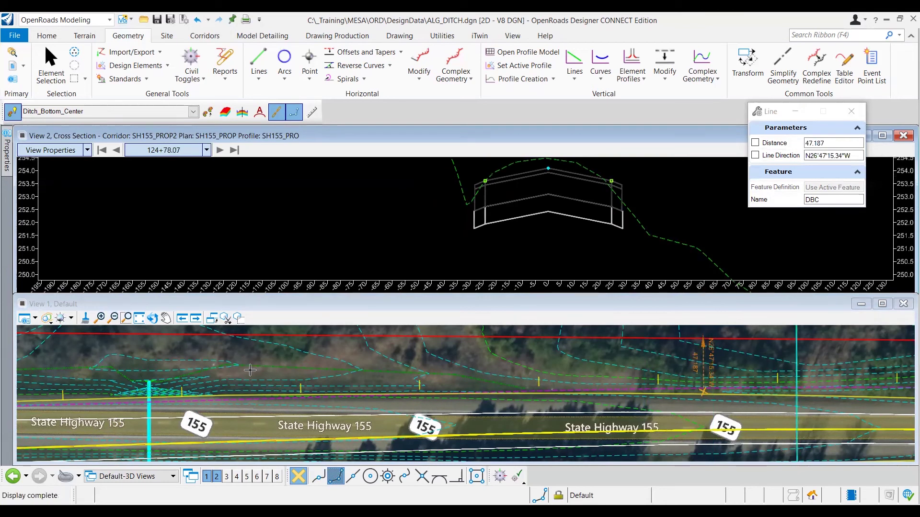
click(219, 150)
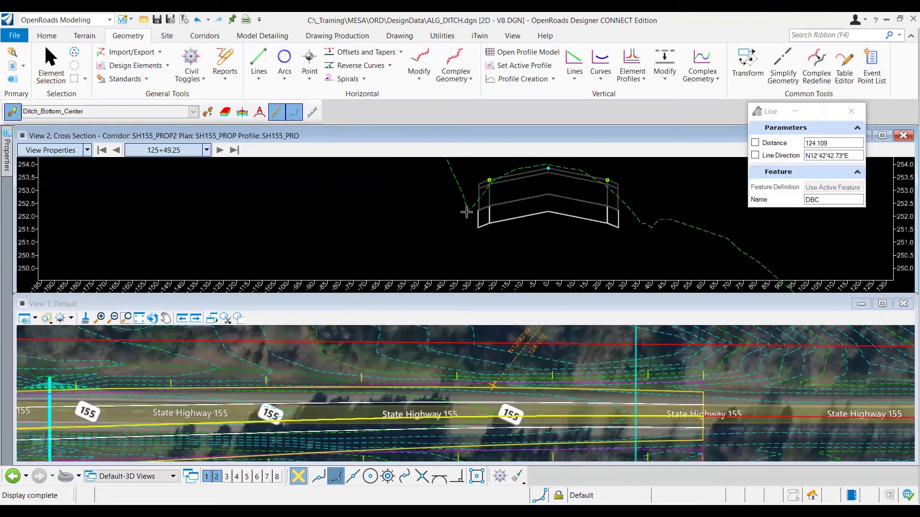
click(220, 150)
click(219, 150)
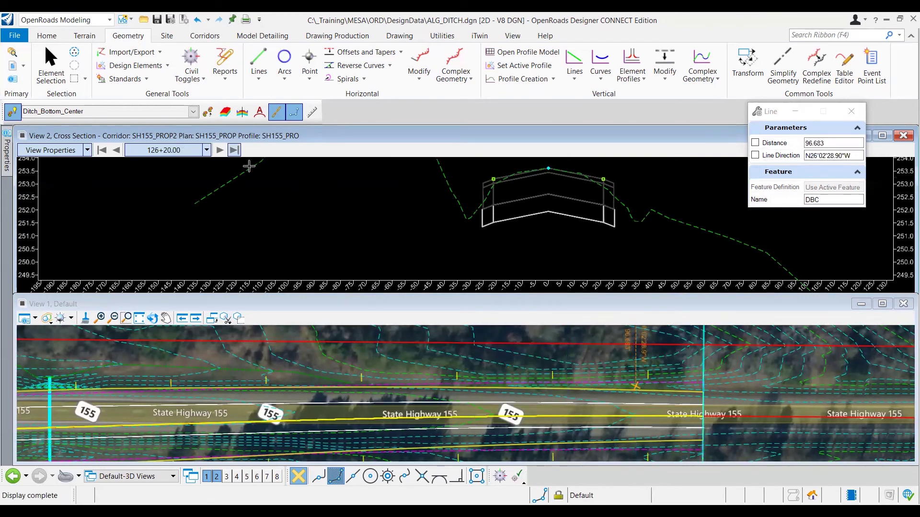
click(467, 220)
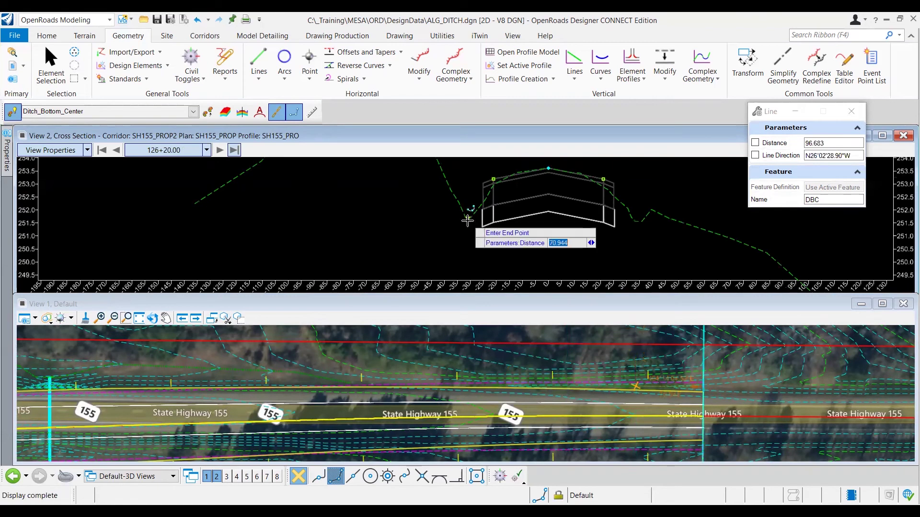
Step: Exit the Line tool, dropping the unfinished trailing ditch point
right_click(742, 374)
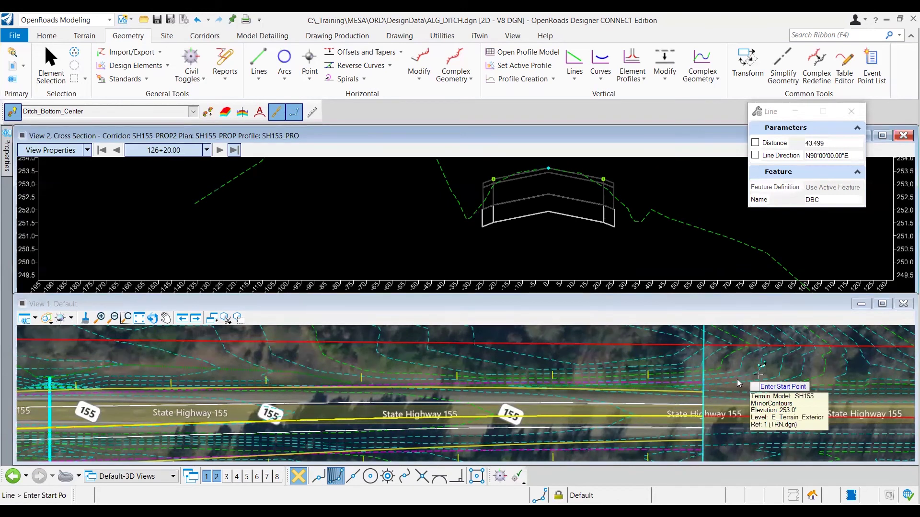
right_click(742, 375)
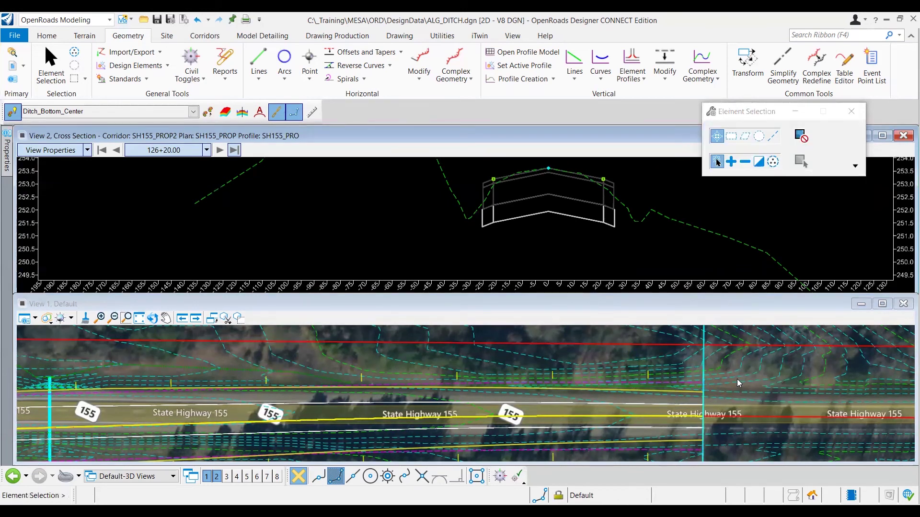
scroll(595, 381, down, 3)
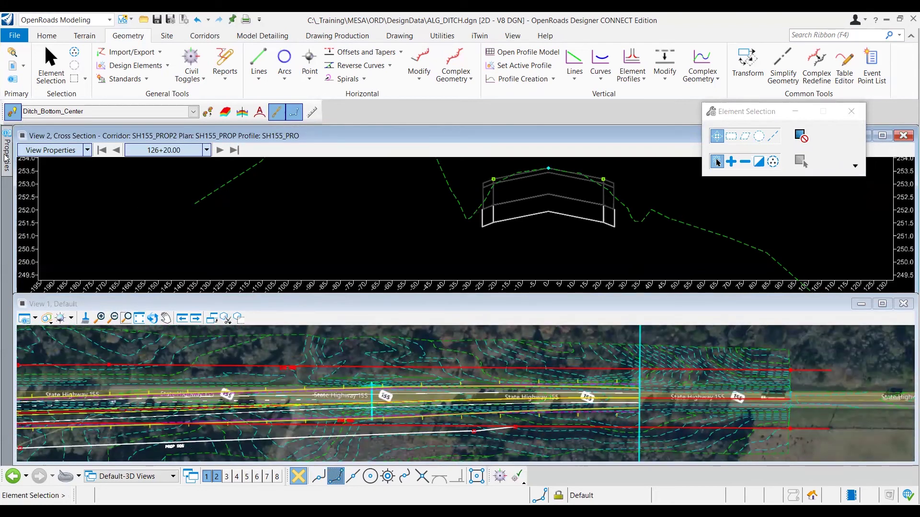
Step: Set the SH155 terrain's Override Symbology to Yes so its contours no longer show
mouse_move(7, 154)
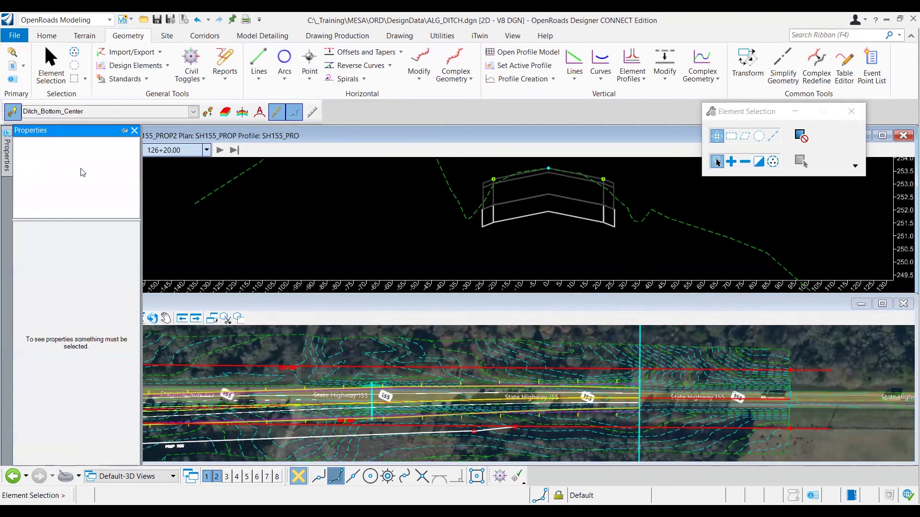
click(290, 337)
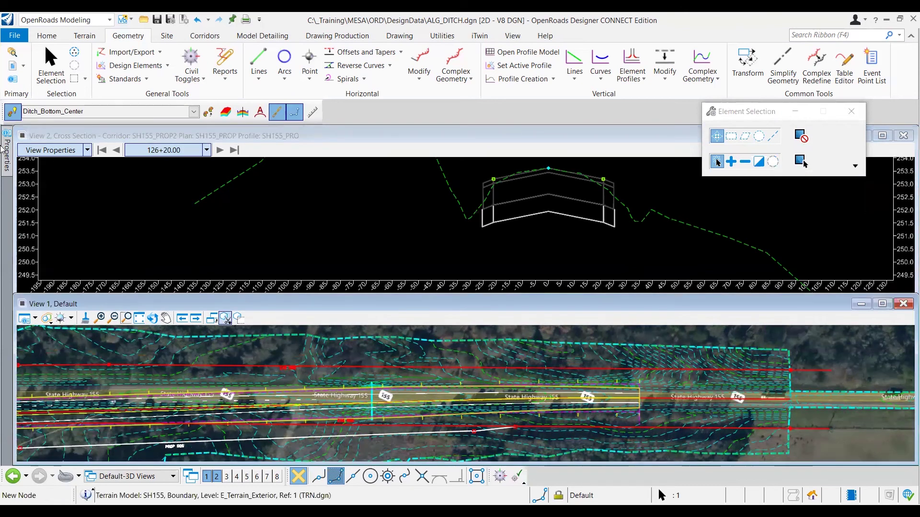
mouse_move(3, 150)
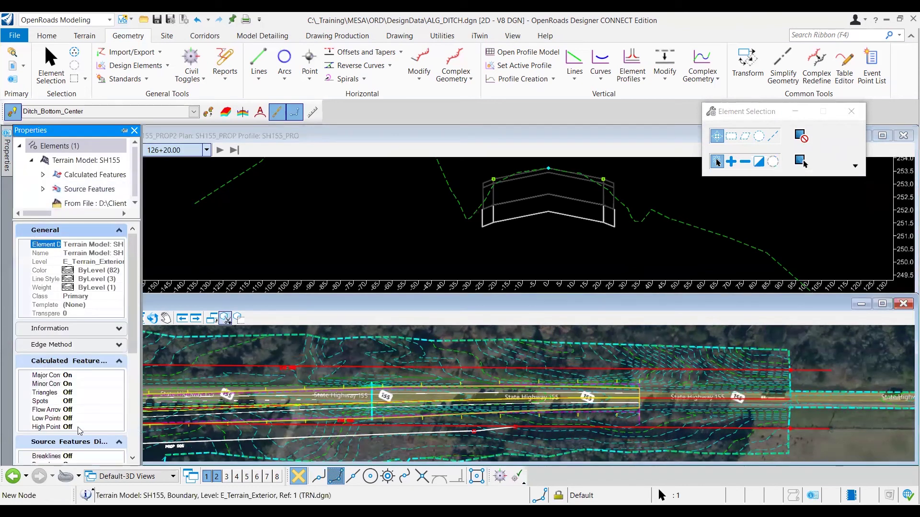
scroll(80, 431, down, 5)
click(70, 416)
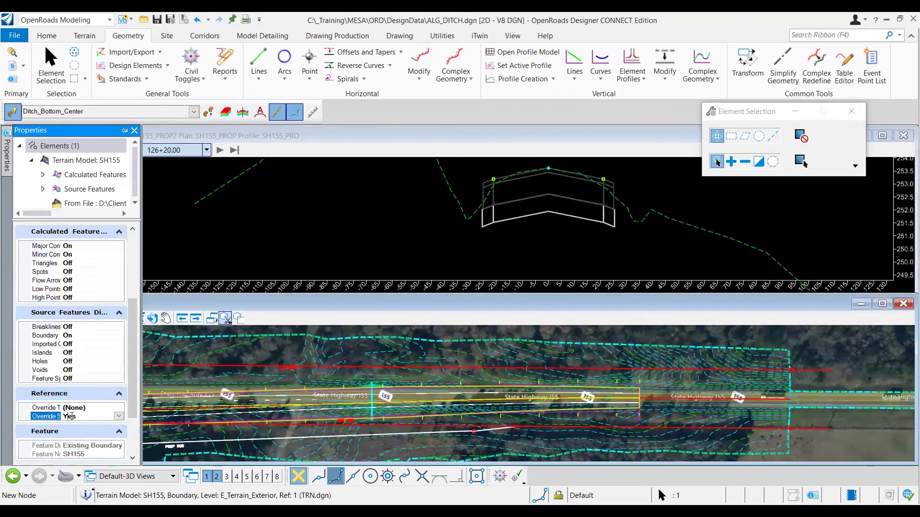
click(118, 416)
click(71, 425)
click(458, 386)
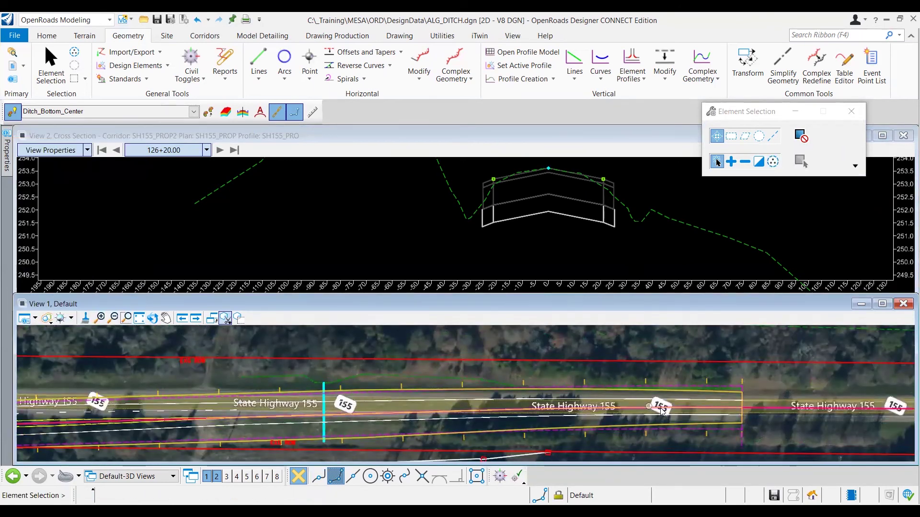
Step: Start Complex By Element named LDitch_1 and pick the first left-ditch line to chain
mouse_move(663, 411)
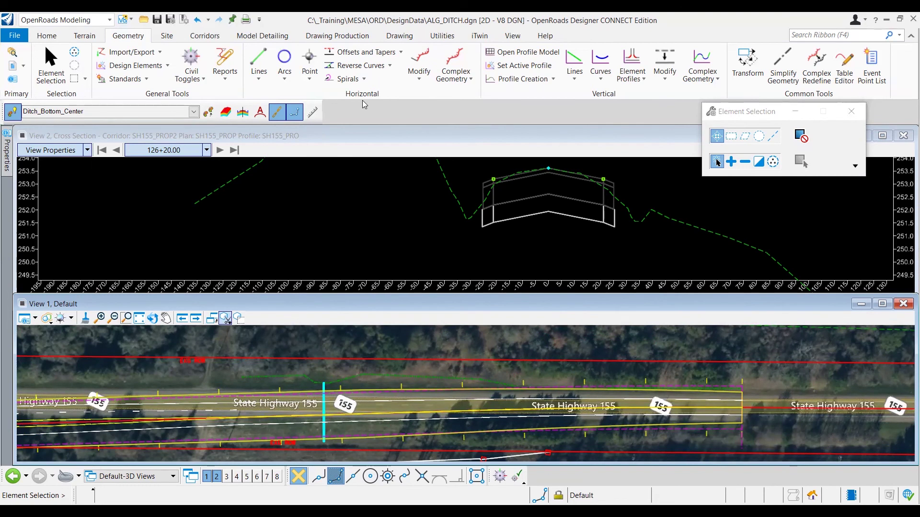
click(472, 83)
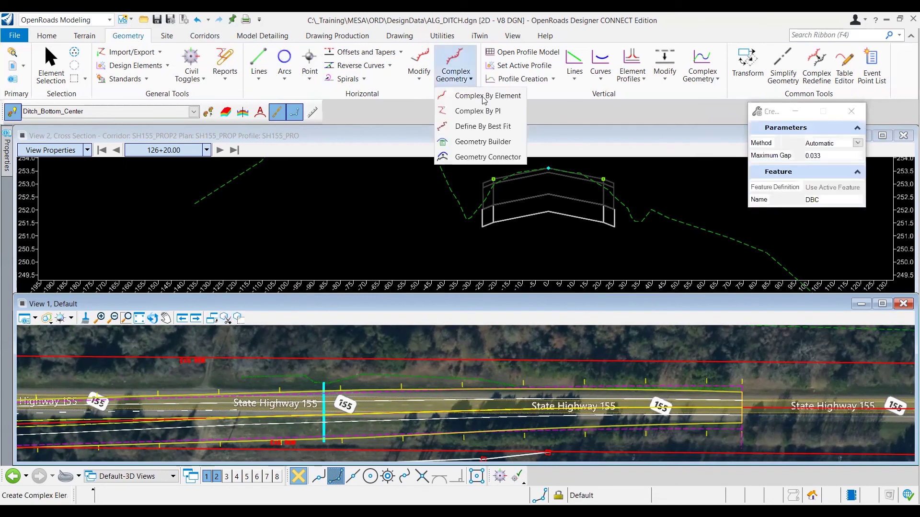
click(478, 99)
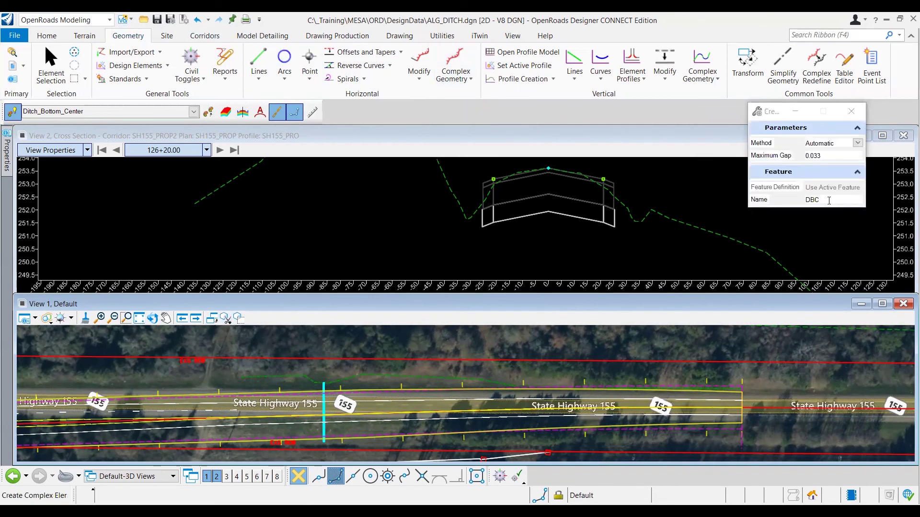
click(796, 200)
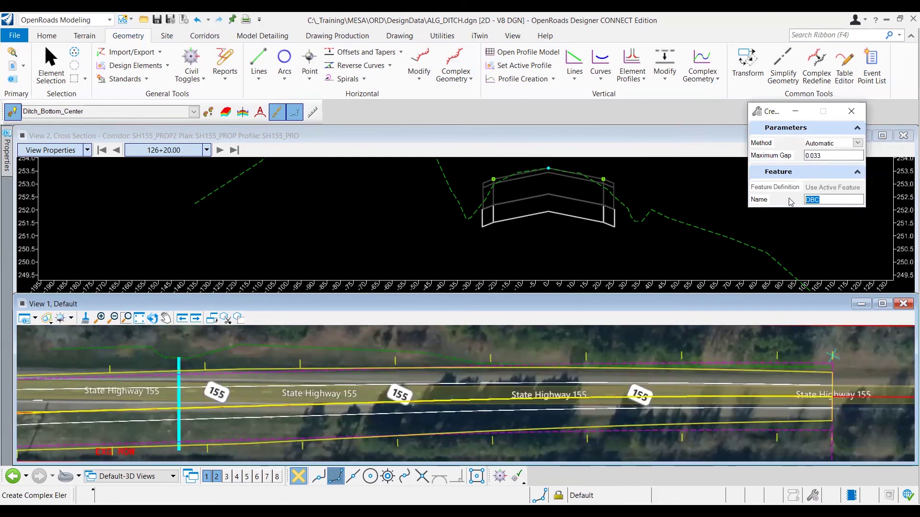
text(LDitch_1)
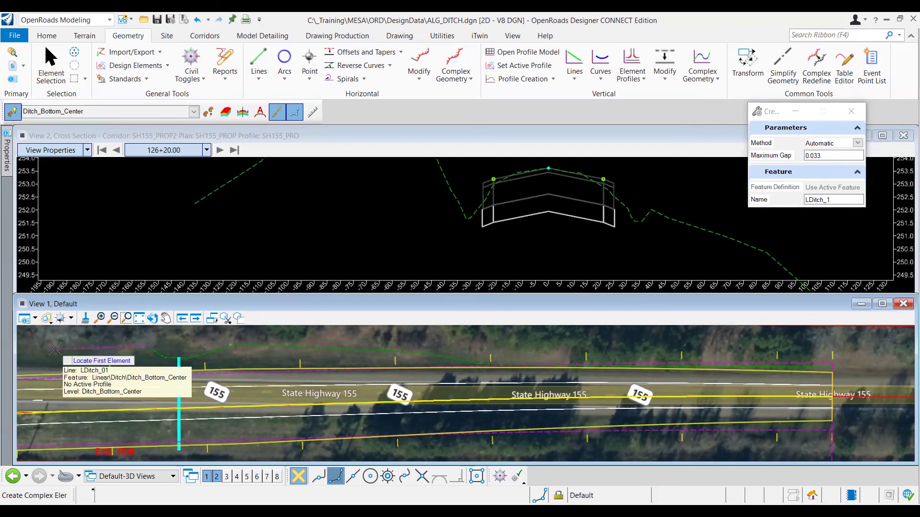
click(55, 349)
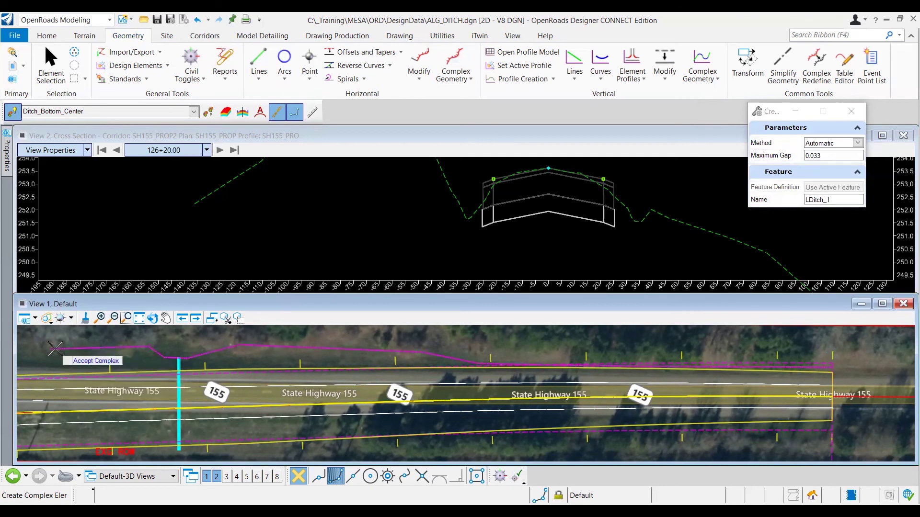